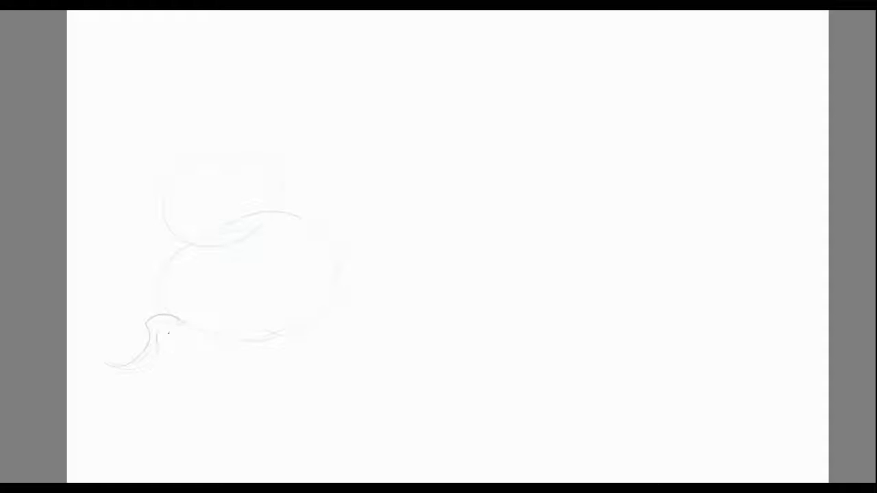
Ink the ground lines and the first tree's left body outline in teal.
left_click_drag(168, 333, 305, 336)
left_click_drag(449, 374, 100, 376)
left_click_drag(167, 314, 175, 237)
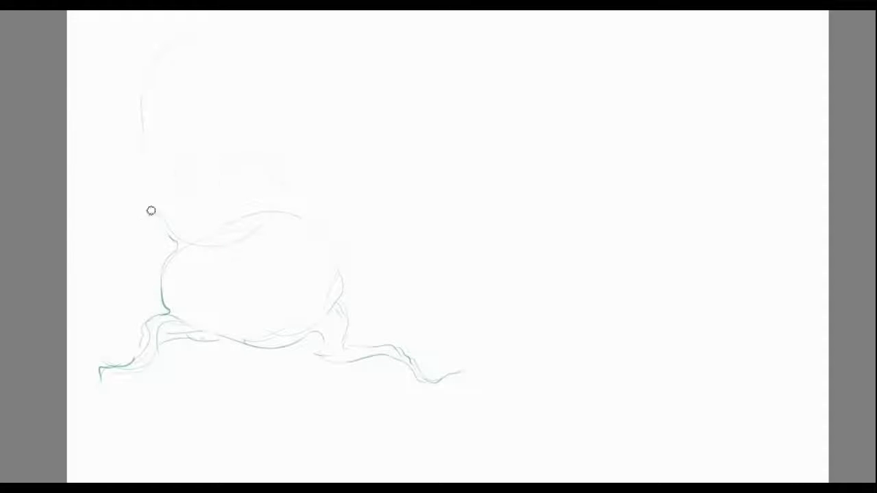
Ink the shaggy head with its jagged fringe, bow, sides and hair strands.
left_click_drag(260, 194, 268, 61)
left_click_drag(217, 232, 349, 291)
mouse_move(185, 22)
left_mouse_down()
mouse_move(204, 36)
mouse_move(223, 25)
left_mouse_up()
mouse_move(172, 29)
left_mouse_down()
mouse_move(149, 58)
mouse_move(124, 171)
mouse_move(203, 206)
mouse_move(282, 168)
left_mouse_up()
mouse_move(223, 26)
left_mouse_down()
mouse_move(300, 150)
mouse_move(281, 196)
left_mouse_up()
left_click_drag(183, 65, 170, 209)
left_click_drag(206, 45, 224, 162)
left_click_drag(260, 59, 276, 175)
left_click_drag(204, 199, 202, 152)
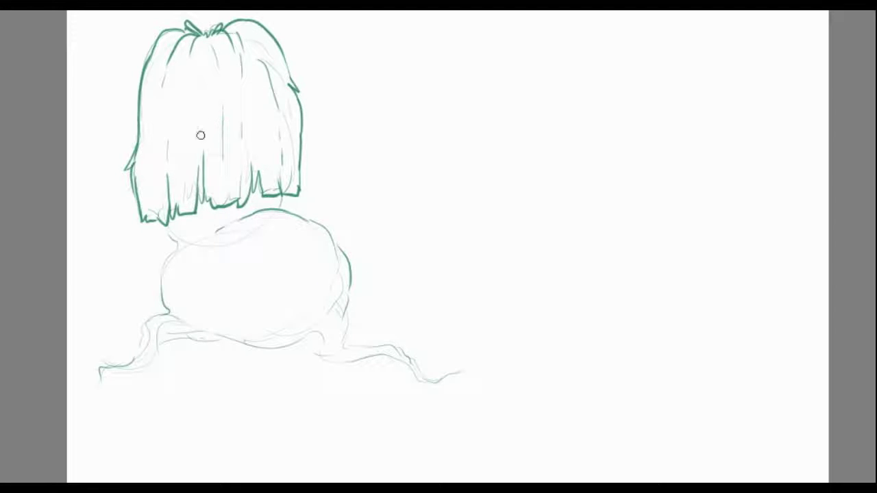
Ink the body's left side down to a root curl, plus its right side and top.
mouse_move(159, 220)
left_mouse_down()
mouse_move(179, 244)
mouse_move(157, 309)
mouse_move(96, 394)
mouse_move(157, 337)
mouse_move(206, 325)
mouse_move(305, 346)
mouse_move(329, 320)
mouse_move(377, 353)
mouse_move(473, 377)
mouse_move(359, 333)
mouse_move(335, 353)
mouse_move(351, 281)
left_mouse_up()
key("ctrl+z")
left_click_drag(349, 269, 276, 206)
Draw a zigzag toothy mouth on the body and hatch its inside.
mouse_move(301, 250)
left_mouse_down()
mouse_move(315, 319)
mouse_move(243, 281)
mouse_move(307, 240)
mouse_move(322, 302)
left_mouse_up()
mouse_move(237, 274)
left_mouse_down()
mouse_move(260, 311)
mouse_move(329, 301)
mouse_move(267, 240)
mouse_move(322, 277)
mouse_move(270, 315)
left_mouse_up()
left_click_drag(311, 270, 299, 294)
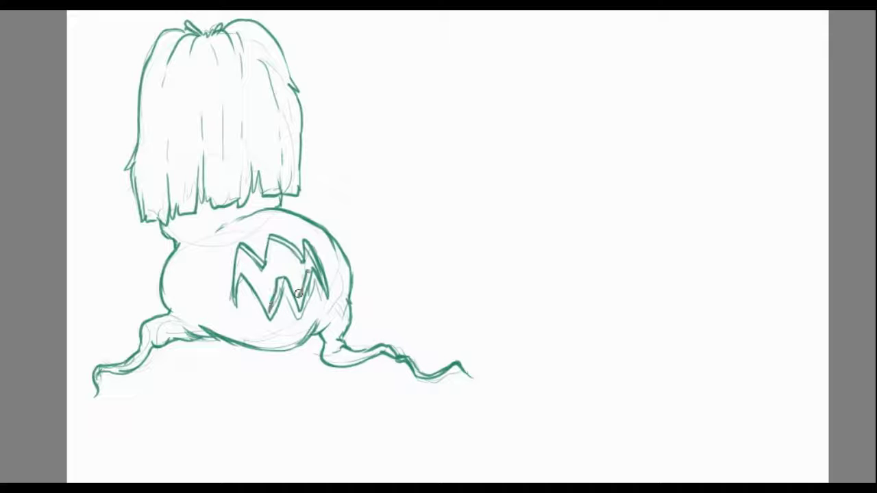
left_click_drag(238, 264, 271, 304)
mouse_move(266, 241)
left_mouse_down()
mouse_move(295, 278)
mouse_move(315, 277)
left_mouse_up()
Add an oval eye and small dotted spots to the body.
left_click_drag(182, 259, 181, 274)
left_click_drag(173, 287, 173, 295)
left_click(183, 277)
left_click(184, 287)
left_click(181, 228)
left_click(189, 224)
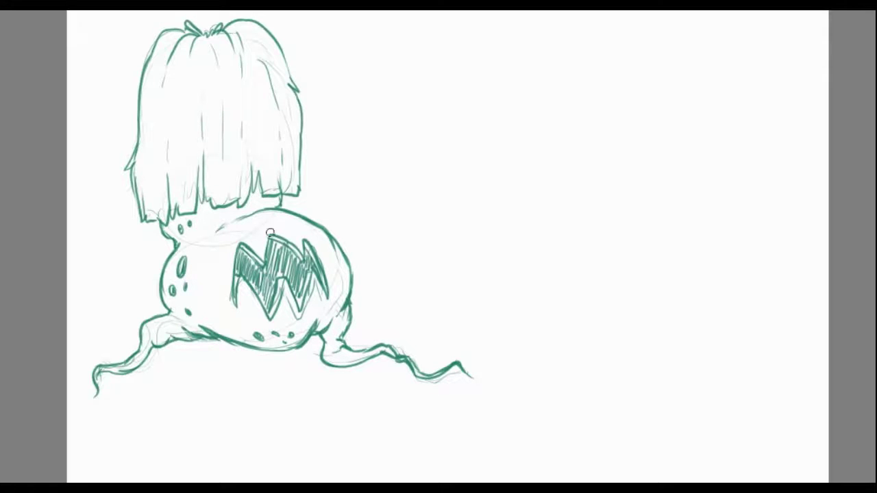
Sketch a small teardrop and a cluster of mushrooms on the body.
left_click_drag(271, 233, 270, 239)
mouse_move(323, 192)
left_mouse_down()
mouse_move(326, 206)
mouse_move(343, 199)
mouse_move(345, 224)
left_mouse_up()
mouse_move(310, 226)
left_mouse_down()
mouse_move(304, 204)
mouse_move(311, 218)
left_mouse_up()
Add spikes on both body sides and sketch the second tree's leaf clusters and branch.
left_click_drag(346, 275, 367, 272)
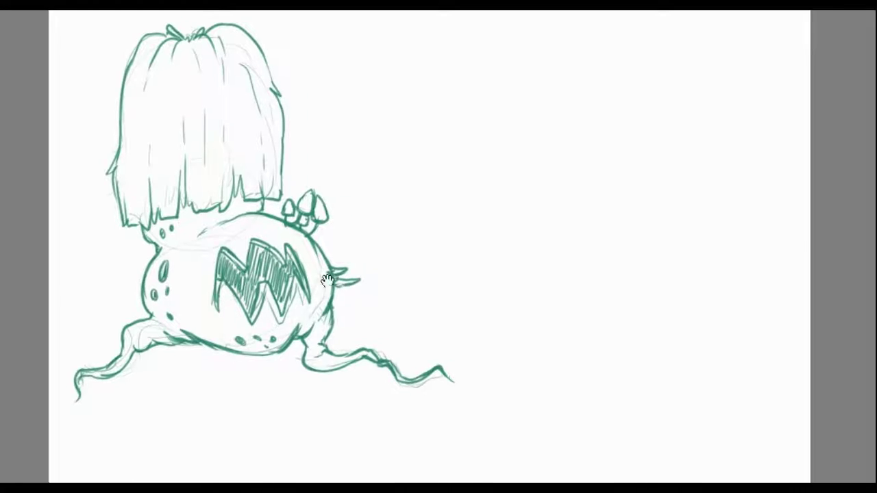
mouse_move(137, 293)
left_mouse_down()
mouse_move(123, 292)
mouse_move(121, 303)
left_mouse_up()
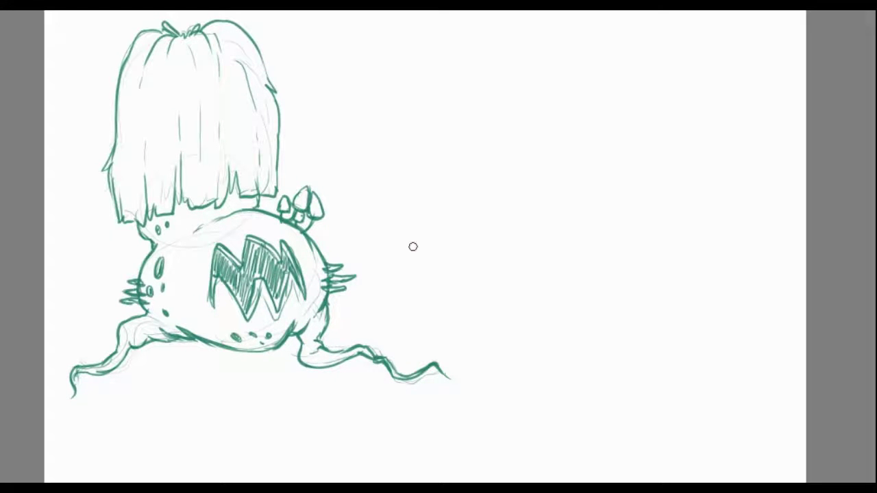
mouse_move(409, 40)
left_mouse_down()
mouse_move(374, 60)
mouse_move(427, 108)
mouse_move(464, 81)
mouse_move(432, 164)
left_mouse_up()
mouse_move(399, 127)
left_mouse_down()
mouse_move(430, 152)
mouse_move(341, 108)
left_mouse_up()
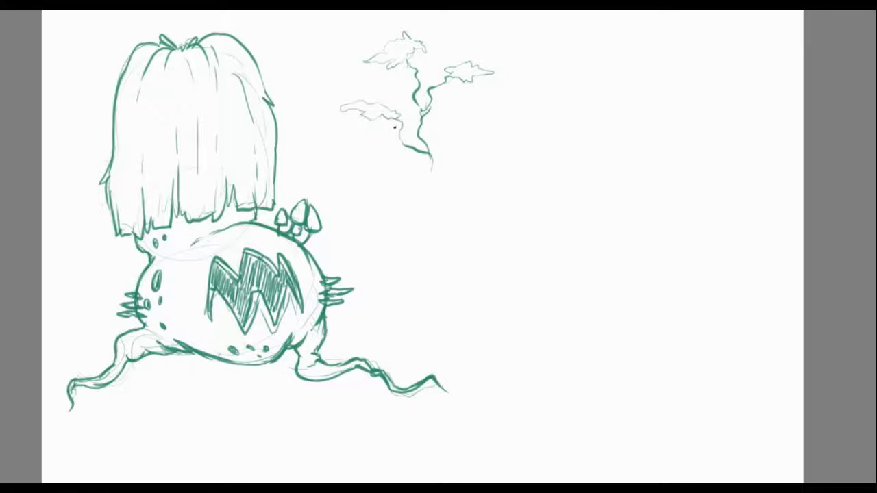
Extend the second trunk into roots, a blob-shaped base and a wavy ground line.
left_click_drag(442, 104, 411, 295)
key("ctrl+z")
left_click_drag(429, 178, 456, 240)
left_click_drag(432, 206, 558, 319)
key("ctrl+z")
left_click_drag(513, 270, 583, 343)
mouse_move(452, 218)
left_mouse_down()
mouse_move(464, 344)
mouse_move(387, 362)
left_mouse_up()
mouse_move(456, 353)
left_mouse_down()
mouse_move(589, 342)
mouse_move(648, 374)
left_mouse_up()
Ink the blob's outline, the left, top and right leaves, the branch and the trunk.
left_click_drag(473, 302, 458, 343)
left_click_drag(452, 216, 430, 288)
left_click_drag(511, 271, 552, 296)
left_click_drag(479, 353, 548, 347)
mouse_move(338, 110)
left_mouse_down()
mouse_move(402, 126)
mouse_move(414, 148)
left_mouse_up()
mouse_move(367, 61)
left_mouse_down()
mouse_move(424, 48)
mouse_move(416, 63)
mouse_move(424, 116)
left_mouse_up()
mouse_move(424, 93)
left_mouse_down()
mouse_move(477, 69)
mouse_move(497, 74)
mouse_move(432, 205)
mouse_move(459, 214)
left_mouse_up()
left_click_drag(466, 219, 495, 254)
Ink the blob's top and two eyes, undoing the faint mouth sketches.
left_click_drag(511, 270, 532, 290)
left_click_drag(450, 236, 440, 278)
left_click_drag(458, 267, 460, 278)
left_click_drag(497, 312, 521, 305)
key("ctrl+z")
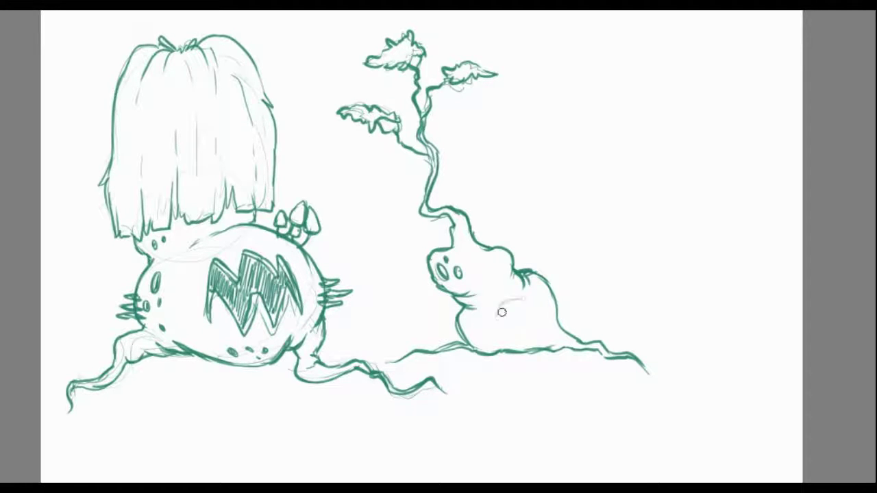
mouse_move(501, 305)
left_mouse_down()
mouse_move(541, 329)
mouse_move(541, 304)
left_mouse_up()
key("ctrl+z")
key("ctrl+z")
Ink the fanged mouth's curved upper edge, lower lip and teeth.
left_click_drag(495, 327, 544, 301)
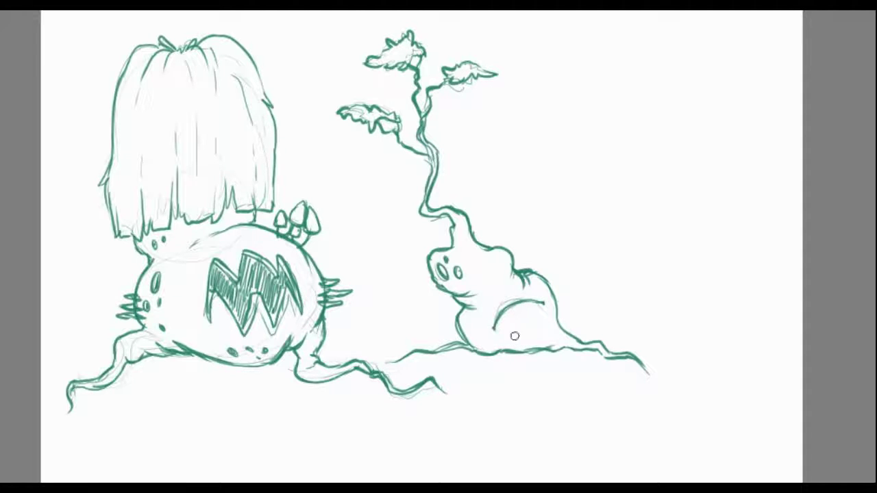
mouse_move(501, 322)
left_mouse_down()
mouse_move(534, 332)
mouse_move(509, 325)
left_mouse_up()
mouse_move(517, 306)
left_mouse_down()
mouse_move(522, 317)
mouse_move(533, 306)
left_mouse_up()
mouse_move(507, 312)
left_mouse_down()
mouse_move(535, 317)
mouse_move(487, 333)
left_mouse_up()
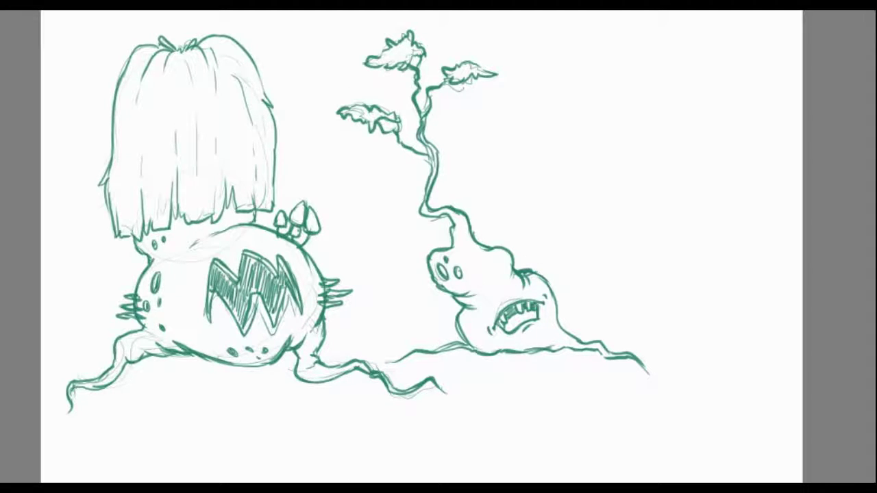
Ink five short spikes on the blob's sides.
left_click_drag(468, 218, 484, 217)
left_click_drag(467, 224, 485, 223)
left_click_drag(467, 229, 482, 230)
left_click_drag(465, 315, 444, 316)
left_click_drag(465, 322, 443, 323)
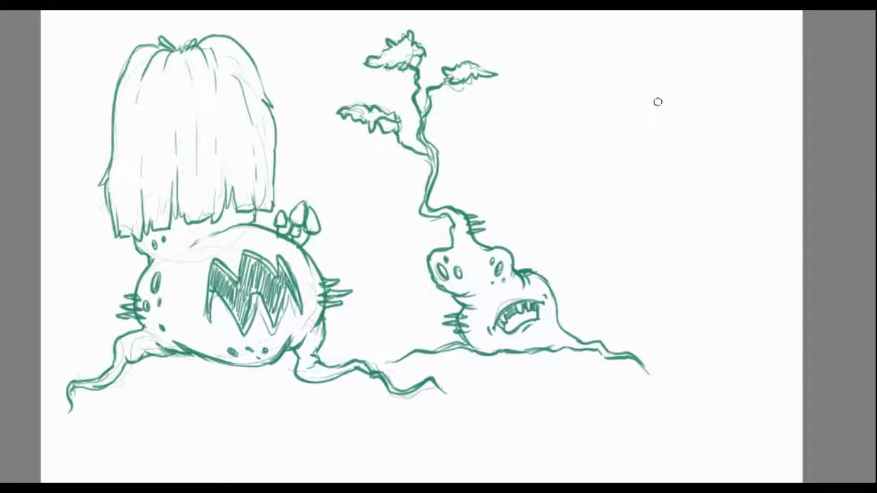
Rough in the third tree's neck, bulb head, base and ground.
left_click_drag(658, 340, 713, 164)
left_click_drag(720, 97, 715, 192)
left_click_drag(710, 323, 788, 372)
mouse_move(582, 329)
left_mouse_down()
mouse_move(622, 320)
mouse_move(629, 302)
mouse_move(703, 248)
left_mouse_up()
Ink the third tree's neck, ground line, mound spots, toothy mouth and hook.
left_click_drag(681, 157, 708, 233)
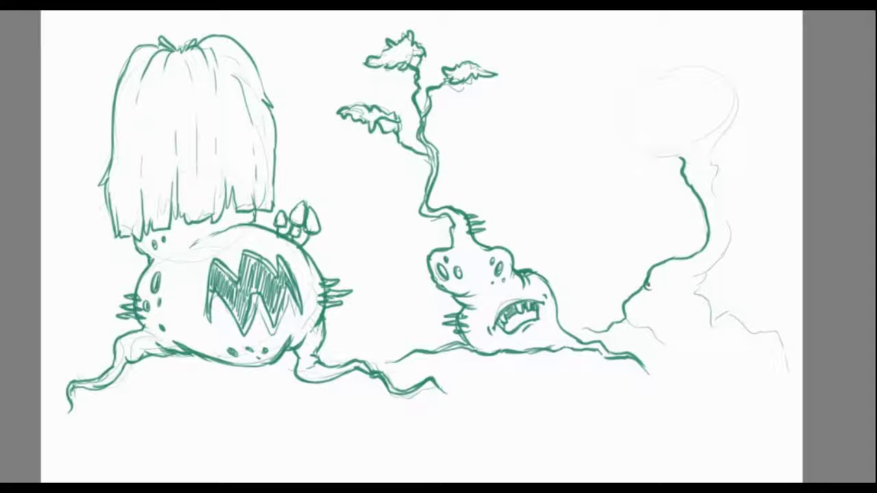
mouse_move(629, 314)
left_mouse_down()
mouse_move(582, 329)
mouse_move(710, 334)
mouse_move(758, 326)
mouse_move(792, 349)
mouse_move(706, 298)
mouse_move(720, 253)
mouse_move(725, 133)
left_mouse_up()
left_click_drag(665, 273, 669, 277)
mouse_move(632, 306)
left_mouse_down()
mouse_move(677, 303)
mouse_move(672, 327)
mouse_move(658, 314)
left_mouse_up()
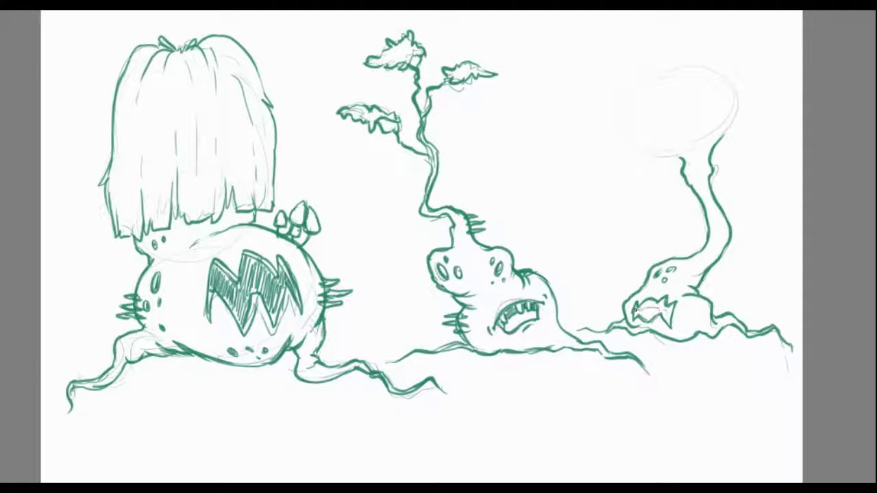
mouse_move(620, 286)
left_mouse_down()
mouse_move(665, 312)
mouse_move(625, 321)
left_mouse_up()
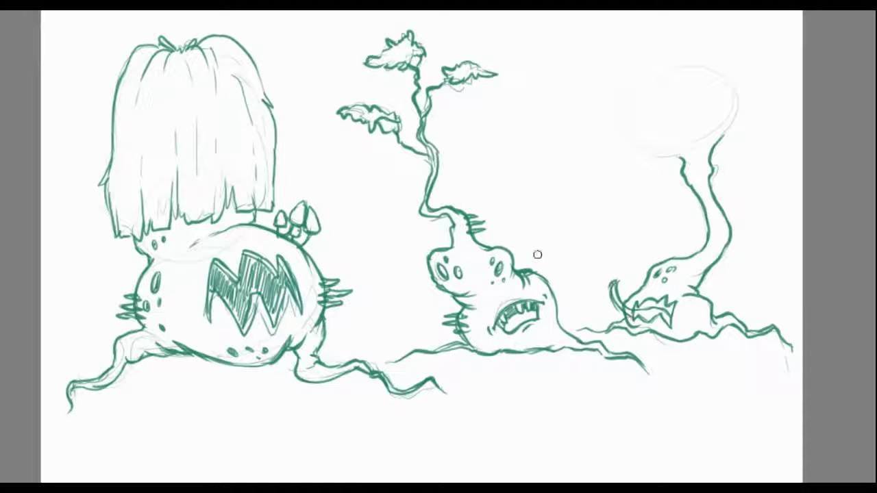
mouse_move(613, 283)
left_mouse_down()
mouse_move(616, 318)
mouse_move(658, 302)
mouse_move(676, 315)
left_mouse_up()
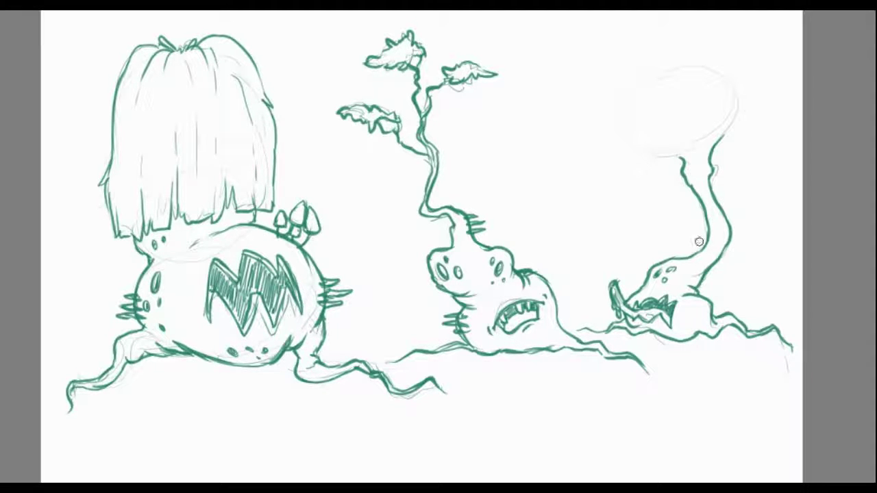
Ink the bulb head outline with a hatched jagged mouth and spots.
mouse_move(680, 159)
left_mouse_down()
mouse_move(628, 145)
mouse_move(704, 68)
mouse_move(725, 144)
left_mouse_up()
mouse_move(640, 137)
left_mouse_down()
mouse_move(638, 107)
mouse_move(635, 137)
left_mouse_up()
mouse_move(640, 96)
left_mouse_down()
mouse_move(690, 100)
mouse_move(636, 137)
left_mouse_up()
left_click_drag(686, 81, 688, 86)
left_click_drag(698, 77, 728, 113)
mouse_move(637, 103)
left_mouse_down()
mouse_move(668, 133)
mouse_move(685, 134)
left_mouse_up()
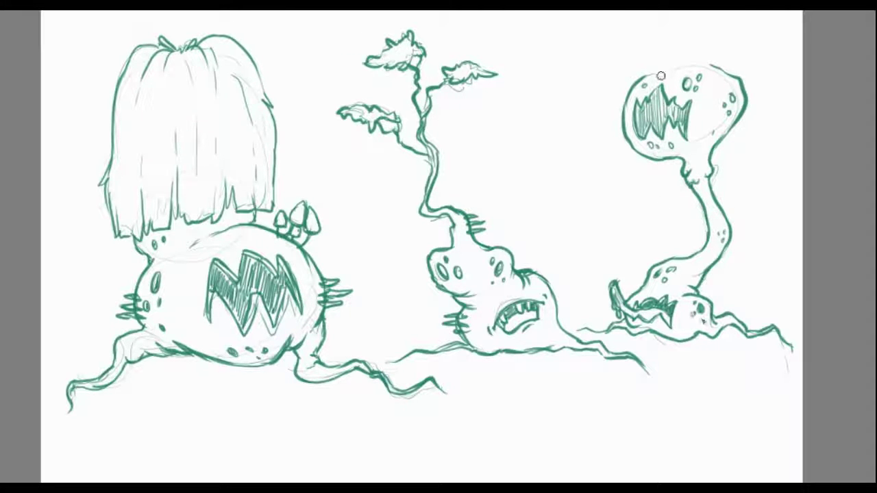
Draw spiky hair over the bulb head with strands hanging down the left.
mouse_move(668, 40)
left_mouse_down()
mouse_move(616, 76)
mouse_move(604, 103)
left_mouse_up()
left_click_drag(668, 35, 747, 55)
left_click_drag(658, 72, 710, 63)
left_click_drag(730, 38, 759, 65)
mouse_move(610, 92)
left_mouse_down()
mouse_move(605, 187)
mouse_move(619, 177)
left_mouse_up()
left_click_drag(625, 143, 630, 214)
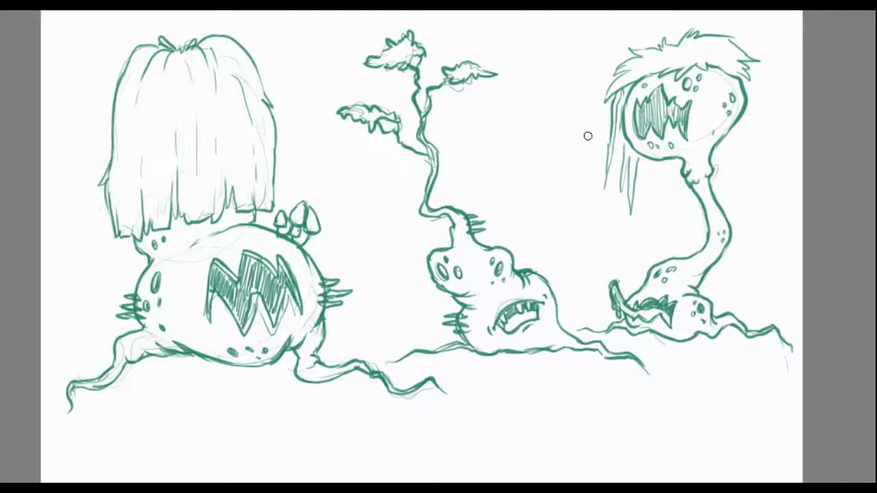
mouse_move(625, 81)
left_mouse_down()
mouse_move(628, 171)
mouse_move(650, 206)
left_mouse_up()
Add dripping strands down the head's right side and more hair on top.
left_click_drag(670, 161, 673, 185)
left_click_drag(732, 126, 728, 188)
left_click_drag(743, 94, 747, 159)
left_click_drag(745, 79, 749, 99)
mouse_move(740, 66)
left_mouse_down()
mouse_move(762, 56)
mouse_move(760, 106)
left_mouse_up()
left_click_drag(716, 52, 680, 59)
Ink the head's underside and the top of the neck.
left_click_drag(690, 150, 666, 163)
left_click_drag(703, 158, 727, 134)
left_click_drag(736, 70, 744, 82)
Draw mushrooms and spikes on the neck, back and beside the mouth.
left_click_drag(670, 234, 683, 257)
left_click_drag(725, 226, 741, 218)
left_click_drag(722, 250, 736, 243)
left_click_drag(657, 240, 683, 262)
mouse_move(720, 299)
left_mouse_down()
mouse_move(723, 316)
mouse_move(728, 285)
mouse_move(740, 291)
mouse_move(736, 318)
left_mouse_up()
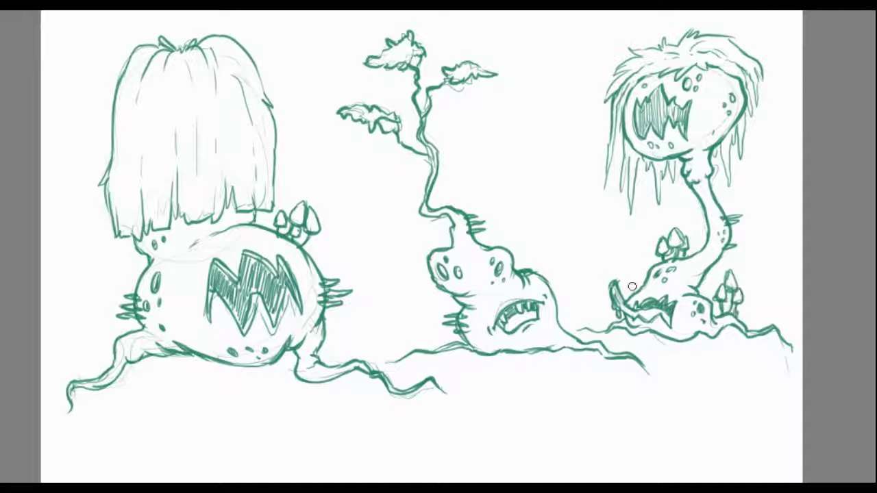
left_click_drag(633, 273, 627, 288)
left_click_drag(749, 321, 757, 325)
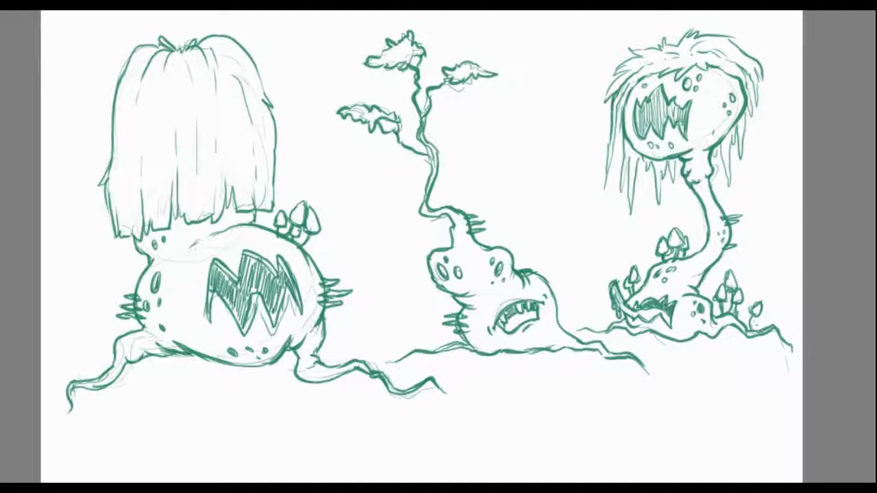
Add more hair strokes and hanging strands on the right creature's head.
left_click_drag(621, 78, 606, 98)
left_click_drag(640, 56, 605, 100)
left_click_drag(658, 47, 630, 59)
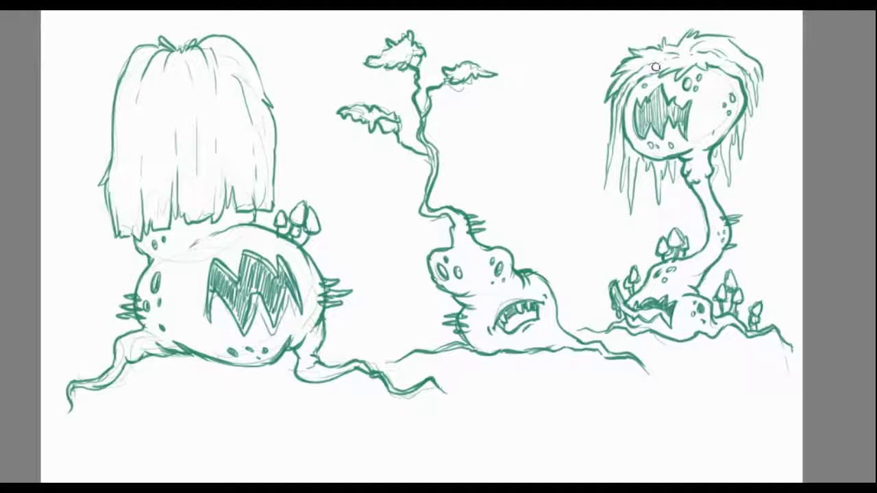
left_click_drag(715, 67, 718, 82)
mouse_move(610, 96)
left_mouse_down()
mouse_move(613, 180)
mouse_move(632, 216)
left_mouse_up()
left_click_drag(648, 162, 655, 193)
Add mushrooms and spikes to the middle creature, then lasso it and move it left.
mouse_move(512, 235)
left_mouse_down()
mouse_move(519, 267)
mouse_move(547, 272)
left_mouse_up()
left_click_drag(426, 233, 434, 277)
mouse_move(603, 260)
left_mouse_down()
mouse_move(571, 279)
mouse_move(580, 249)
mouse_move(543, 257)
left_mouse_up()
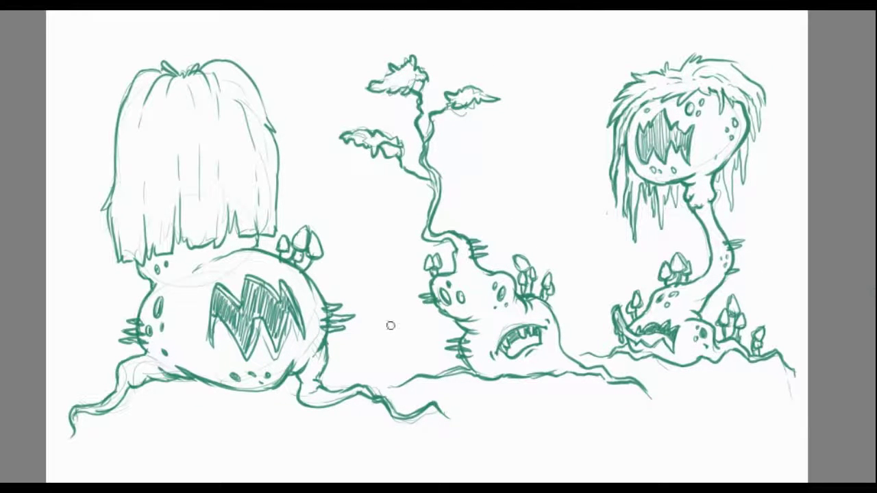
mouse_move(353, 54)
left_mouse_down()
mouse_move(389, 389)
mouse_move(607, 366)
mouse_move(364, 48)
mouse_move(353, 54)
left_mouse_up()
left_click_drag(456, 190, 396, 186)
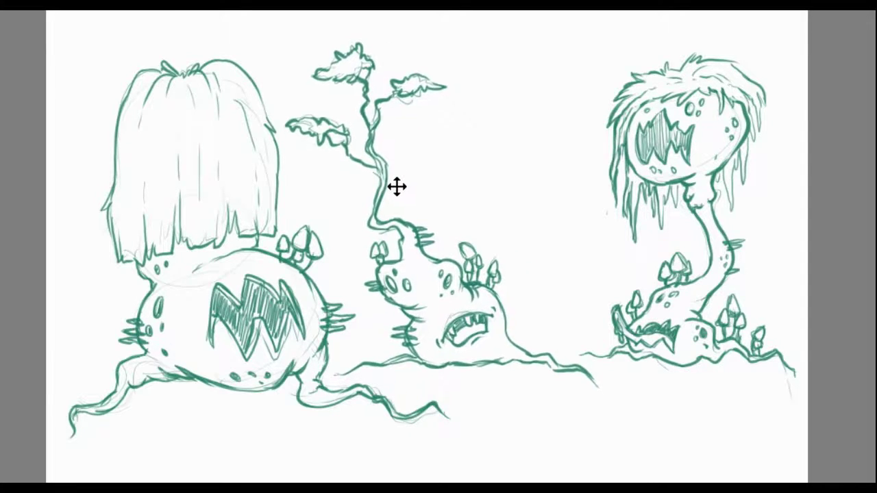
Sketch a fourth tree's pointed tip and a bell-shaped flower on its stem.
scroll(397, 192, "down", 3)
scroll(439, 200, "up", 2)
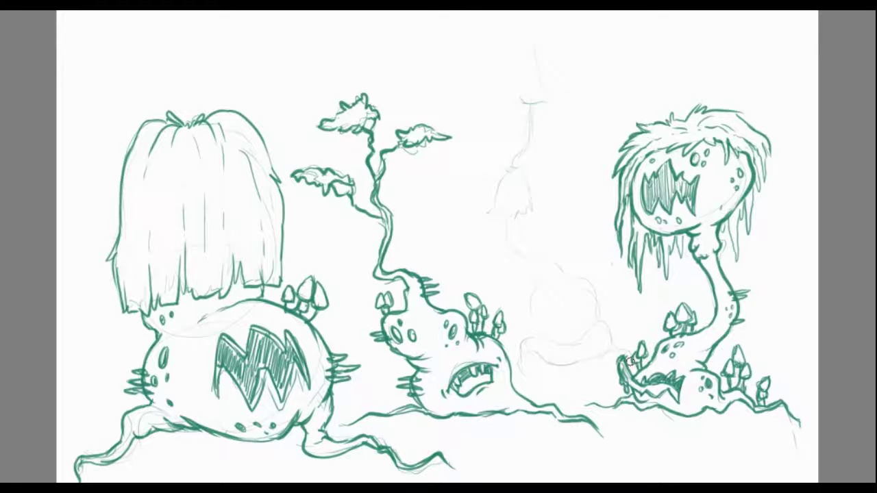
left_click_drag(541, 362, 596, 376)
mouse_move(515, 103)
left_mouse_down()
mouse_move(536, 33)
mouse_move(551, 103)
mouse_move(488, 216)
left_mouse_up()
left_click_drag(526, 165, 539, 211)
mouse_move(502, 220)
left_mouse_down()
mouse_move(504, 238)
mouse_move(540, 282)
left_mouse_up()
Ink the stem, the rounded bulb body with dripping bottom edge, and a tiny mushroom.
mouse_move(507, 220)
left_mouse_down()
mouse_move(562, 283)
mouse_move(597, 306)
mouse_move(603, 328)
left_mouse_up()
mouse_move(542, 288)
left_mouse_down()
mouse_move(529, 350)
mouse_move(575, 365)
mouse_move(591, 392)
left_mouse_up()
left_click_drag(582, 351, 595, 394)
mouse_move(583, 322)
left_mouse_down()
mouse_move(627, 352)
mouse_move(597, 328)
mouse_move(562, 329)
mouse_move(596, 326)
left_mouse_up()
mouse_move(591, 291)
left_mouse_down()
mouse_move(593, 315)
mouse_move(603, 309)
mouse_move(600, 328)
mouse_move(597, 310)
mouse_move(566, 314)
mouse_move(547, 293)
left_mouse_up()
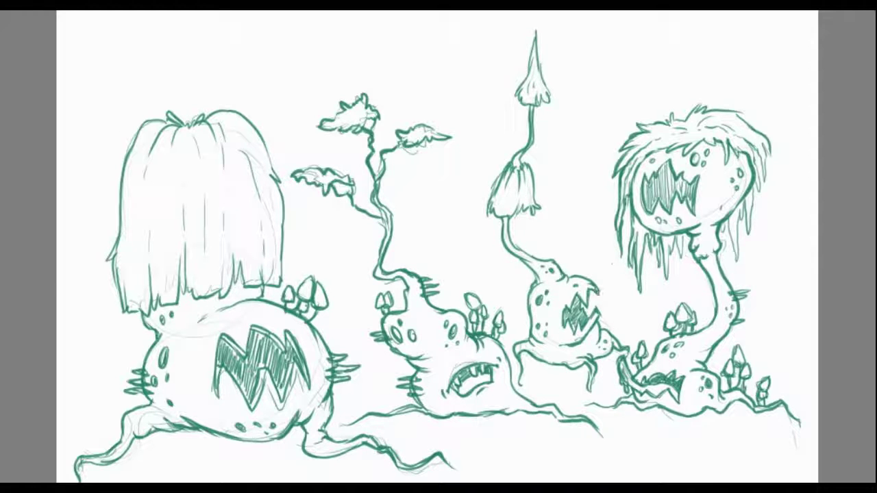
left_click_drag(555, 258, 561, 253)
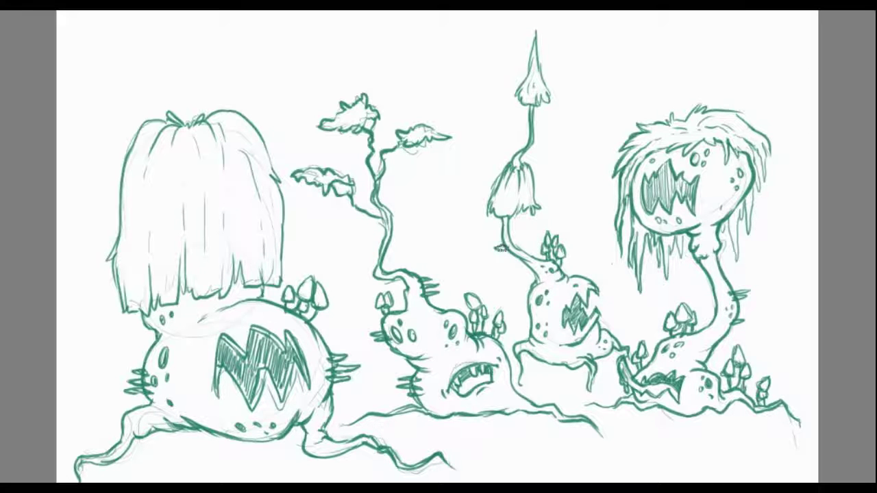
Airbrush dark green shading between the left creature and the middle tree.
mouse_move(295, 237)
left_mouse_down()
mouse_move(278, 288)
mouse_move(299, 234)
mouse_move(370, 294)
mouse_move(325, 271)
mouse_move(336, 311)
left_mouse_up()
mouse_move(281, 298)
left_mouse_down()
mouse_move(342, 353)
mouse_move(377, 312)
left_mouse_up()
mouse_move(301, 229)
left_mouse_down()
mouse_move(302, 270)
mouse_move(368, 296)
mouse_move(370, 339)
mouse_move(337, 387)
mouse_move(394, 367)
mouse_move(409, 376)
left_mouse_up()
mouse_move(357, 381)
left_mouse_down()
mouse_move(412, 404)
mouse_move(347, 415)
mouse_move(336, 363)
left_mouse_up()
mouse_move(445, 295)
left_mouse_down()
mouse_move(510, 255)
mouse_move(480, 260)
mouse_move(528, 264)
mouse_move(480, 329)
mouse_move(483, 305)
left_mouse_up()
Paint a teal watercolour hill behind and under the right creature to the far right edge.
mouse_move(524, 310)
left_mouse_down()
mouse_move(548, 394)
mouse_move(610, 391)
left_mouse_up()
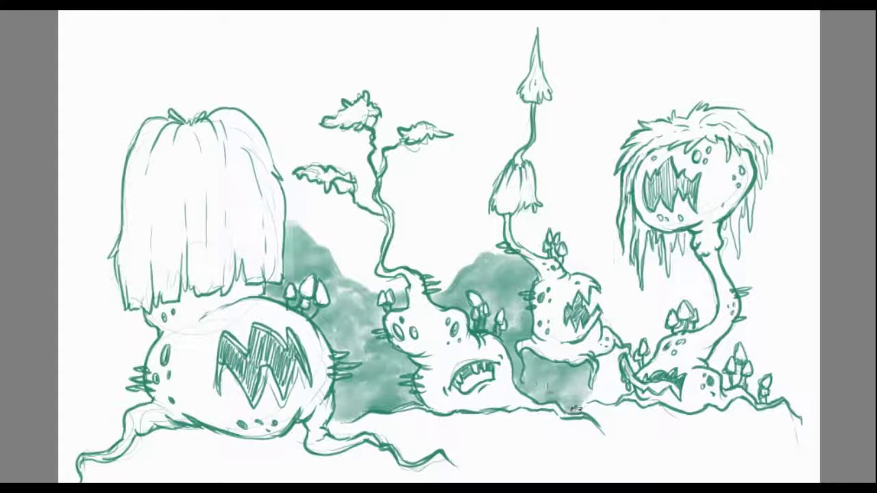
mouse_move(569, 274)
left_mouse_down()
mouse_move(705, 280)
mouse_move(600, 308)
mouse_move(620, 281)
mouse_move(699, 302)
mouse_move(620, 322)
mouse_move(628, 356)
mouse_move(648, 336)
mouse_move(641, 307)
left_mouse_up()
left_click_drag(568, 257, 641, 298)
mouse_move(719, 261)
left_mouse_down()
mouse_move(771, 312)
mouse_move(714, 363)
mouse_move(746, 309)
mouse_move(747, 391)
mouse_move(747, 275)
mouse_move(789, 328)
mouse_move(774, 397)
left_mouse_up()
mouse_move(774, 356)
left_mouse_down()
mouse_move(812, 412)
mouse_move(799, 359)
left_mouse_up()
Wash teal left of the left creature, over the lower hair, branch leaves and bell flower.
mouse_move(117, 336)
left_mouse_down()
mouse_move(96, 432)
mouse_move(120, 412)
mouse_move(127, 329)
mouse_move(86, 381)
mouse_move(73, 466)
left_mouse_up()
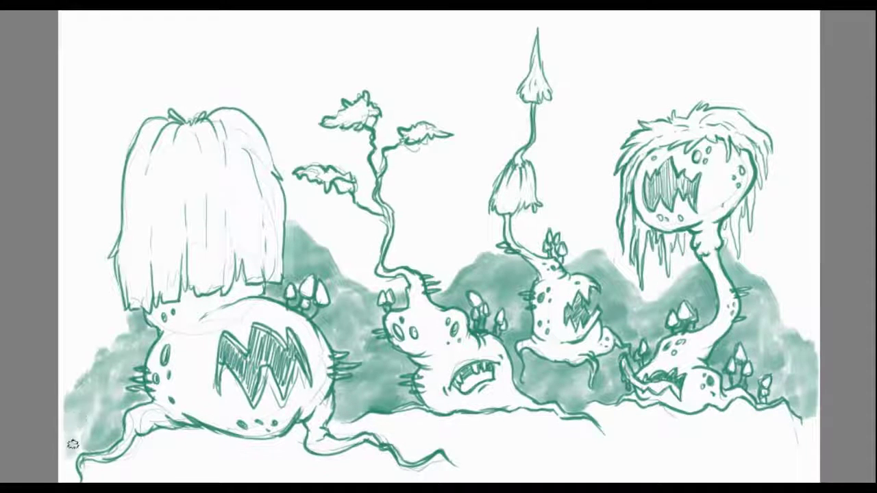
scroll(73, 466, "down", 1)
left_click_drag(67, 386, 152, 290)
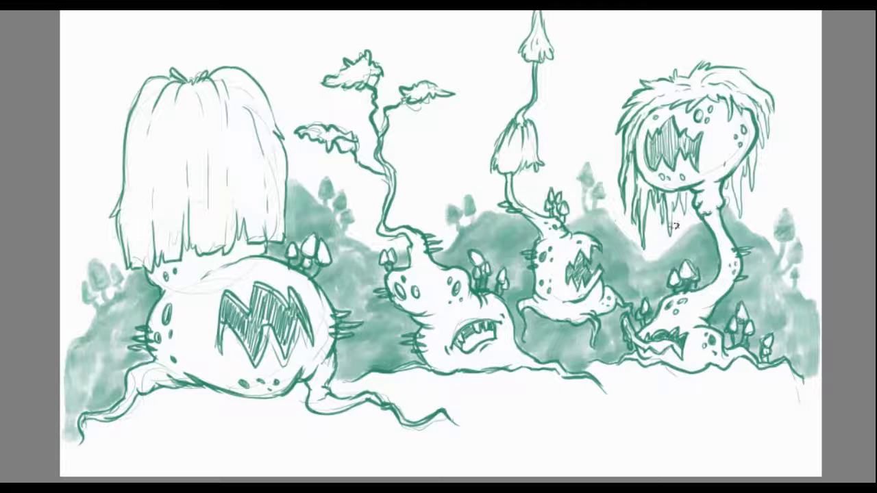
mouse_move(130, 255)
left_mouse_down()
mouse_move(281, 212)
mouse_move(184, 200)
mouse_move(130, 233)
mouse_move(172, 89)
mouse_move(254, 82)
mouse_move(156, 170)
mouse_move(209, 165)
mouse_move(270, 180)
mouse_move(308, 144)
mouse_move(331, 81)
mouse_move(411, 93)
mouse_move(514, 144)
mouse_move(531, 31)
mouse_move(502, 60)
left_mouse_up()
mouse_move(502, 59)
left_mouse_down()
mouse_move(508, 88)
mouse_move(606, 165)
mouse_move(621, 206)
mouse_move(631, 198)
mouse_move(636, 156)
mouse_move(716, 138)
mouse_move(733, 154)
mouse_move(608, 240)
mouse_move(663, 252)
mouse_move(716, 206)
mouse_move(671, 240)
mouse_move(719, 181)
left_mouse_up()
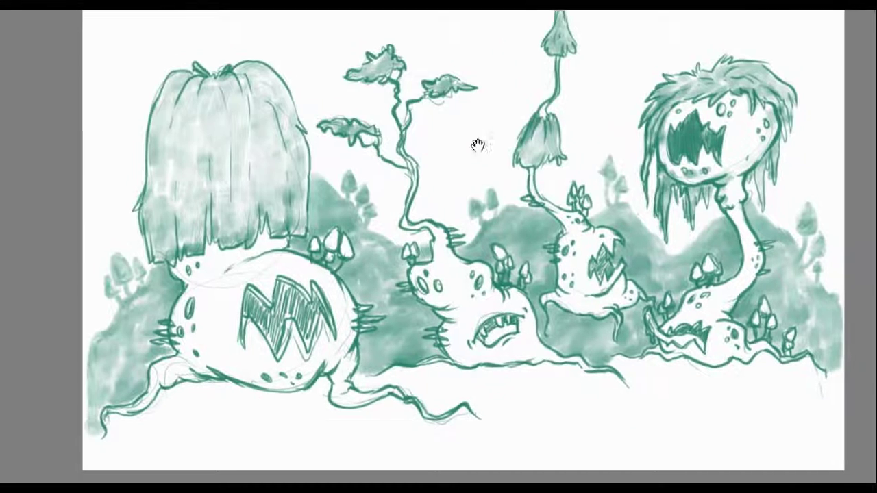
Hatch the left creature's zigzag mouth dark green, then rotate, pan and reset the view to inspect.
mouse_move(250, 301)
left_mouse_down()
mouse_move(288, 329)
mouse_move(325, 294)
left_mouse_up()
left_click_drag(192, 299, 195, 336)
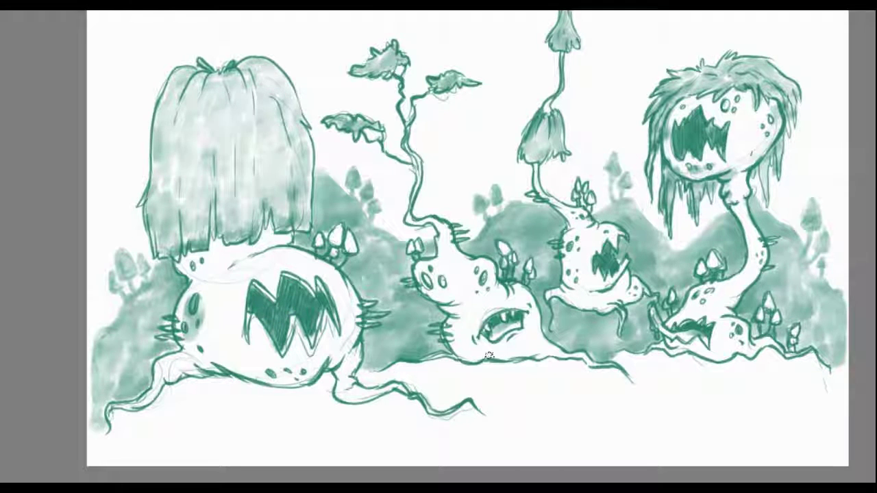
left_click_drag(489, 355, 280, 357)
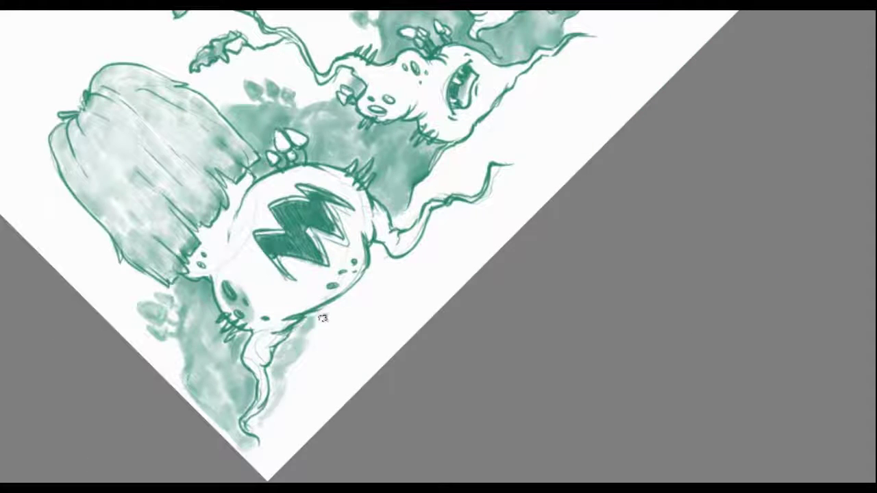
left_click_drag(442, 168, 278, 298)
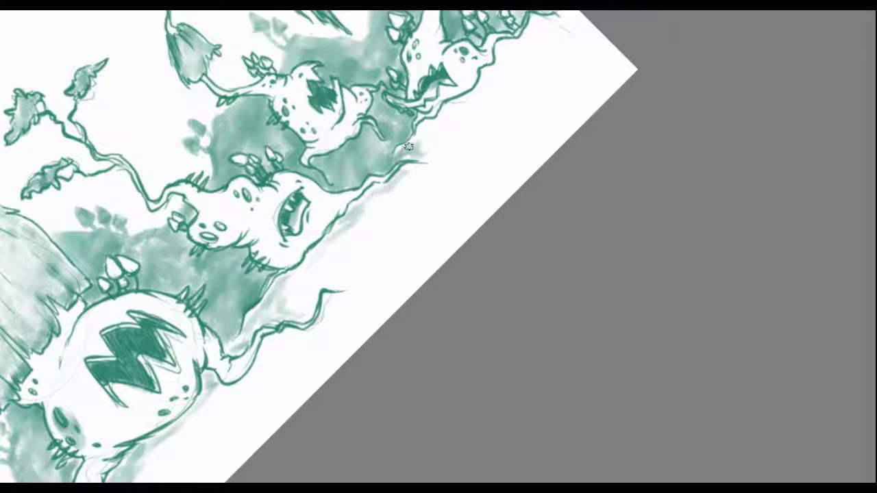
left_click_drag(409, 146, 313, 224)
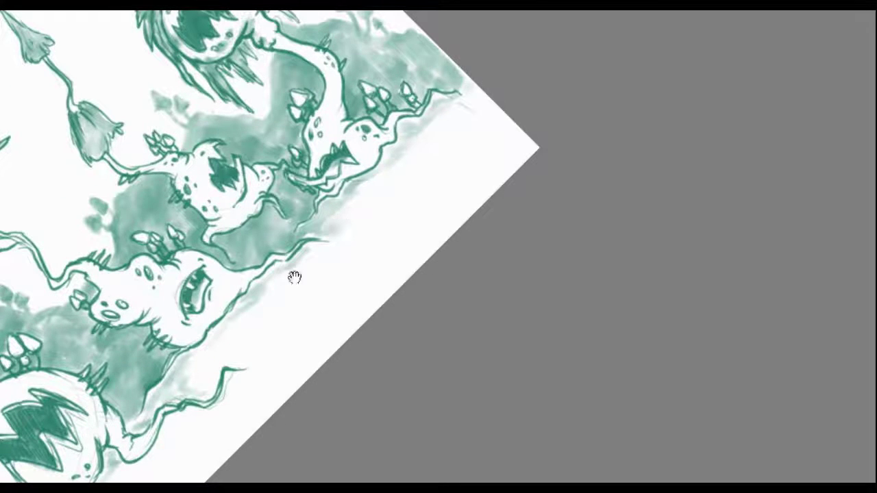
left_click_drag(294, 277, 335, 178)
left_click_drag(256, 236, 283, 222)
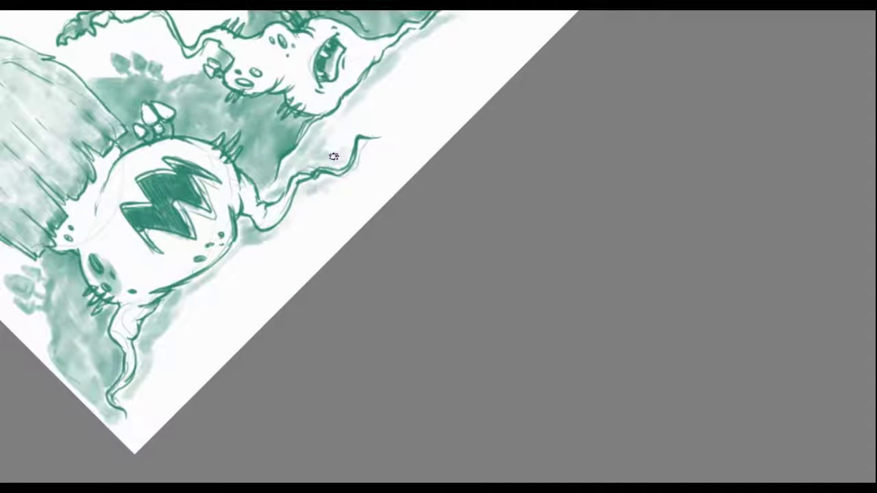
key("5")
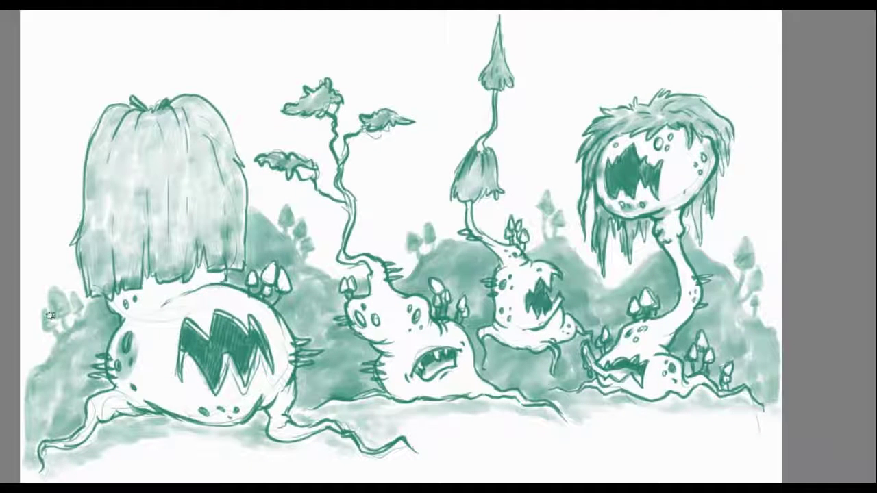
Darken the right-edge trees and left hill, then paint a large round red moon behind the branches.
left_click_drag(740, 236, 757, 302)
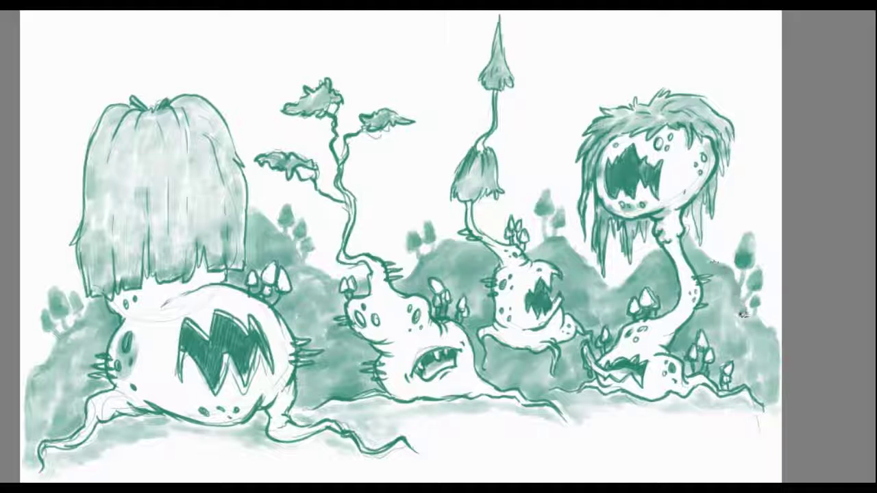
left_click_drag(253, 220, 309, 270)
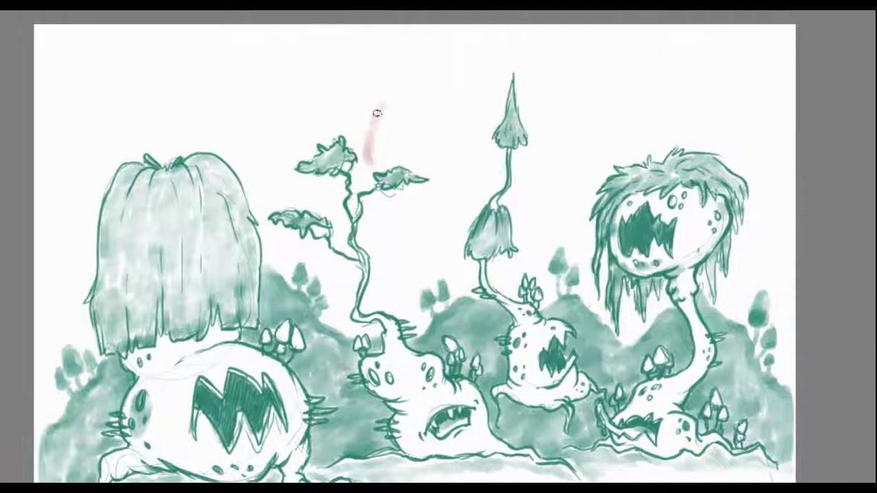
left_click_drag(376, 147, 500, 63)
mouse_move(383, 120)
left_mouse_down()
mouse_move(401, 187)
mouse_move(466, 253)
left_mouse_up()
mouse_move(374, 148)
left_mouse_down()
mouse_move(368, 198)
mouse_move(398, 186)
mouse_move(418, 205)
mouse_move(492, 183)
mouse_move(425, 181)
mouse_move(383, 103)
mouse_move(375, 110)
left_mouse_up()
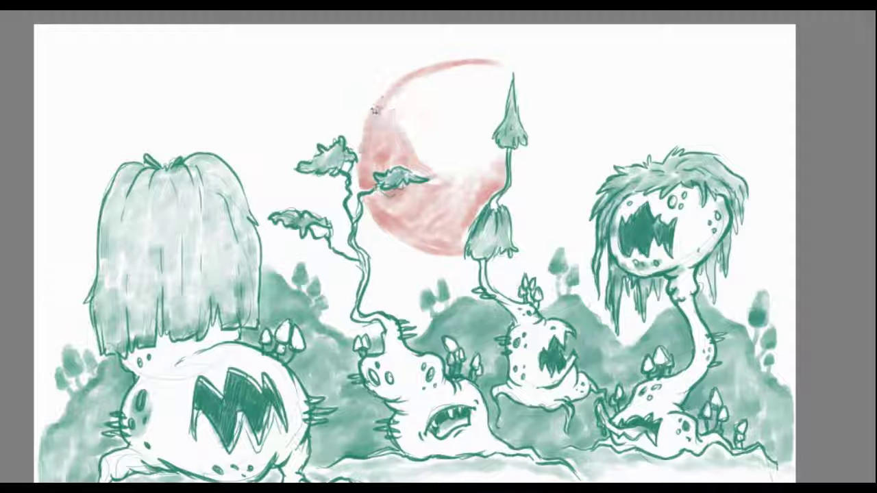
mouse_move(493, 66)
left_mouse_down()
mouse_move(475, 149)
mouse_move(404, 82)
mouse_move(491, 85)
mouse_move(451, 151)
mouse_move(480, 110)
mouse_move(531, 78)
mouse_move(558, 206)
left_mouse_up()
mouse_move(565, 123)
left_mouse_down()
mouse_move(522, 236)
mouse_move(518, 147)
mouse_move(548, 158)
mouse_move(513, 201)
mouse_move(523, 73)
mouse_move(562, 157)
mouse_move(498, 103)
left_mouse_up()
mouse_move(397, 108)
left_mouse_down()
mouse_move(432, 65)
mouse_move(528, 76)
left_mouse_up()
left_click_drag(379, 127, 384, 226)
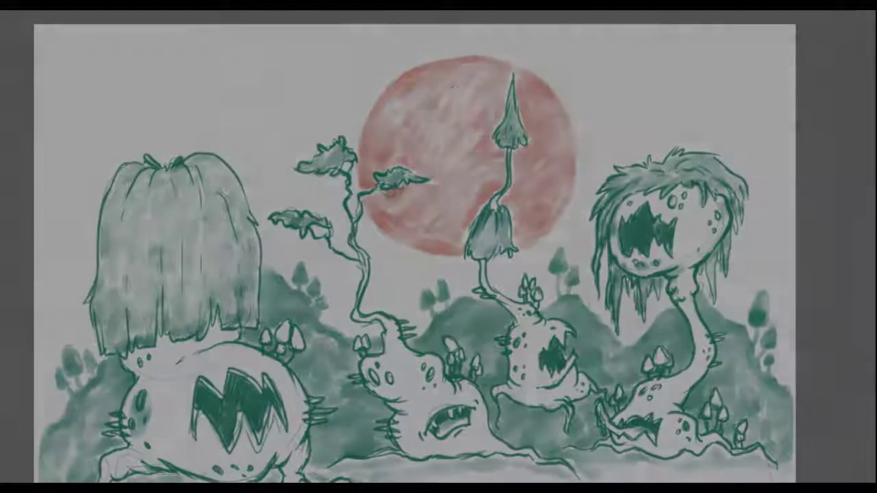